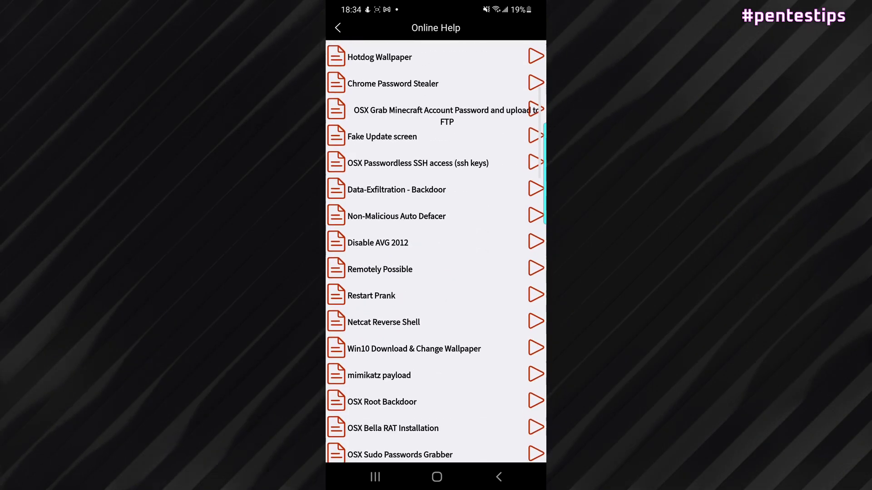
{"action": "scroll", "coordinate": [435, 252], "scroll_direction": "down", "scroll_amount": 3}
{"action": "scroll", "coordinate": [436, 252], "scroll_direction": "down", "scroll_amount": 5}
{"action": "scroll", "coordinate": [437, 252], "scroll_direction": "down", "scroll_amount": 2}
{"action": "scroll", "coordinate": [436, 252], "scroll_direction": "down", "scroll_amount": 5}
{"action": "scroll", "coordinate": [436, 252], "scroll_direction": "down", "scroll_amount": 2}
{"action": "scroll", "coordinate": [436, 252], "scroll_direction": "down", "scroll_amount": 5}
{"action": "scroll", "coordinate": [436, 252], "scroll_direction": "down", "scroll_amount": 2}
{"action": "scroll", "coordinate": [436, 252], "scroll_direction": "down", "scroll_amount": 4}
{"action": "scroll", "coordinate": [436, 252], "scroll_direction": "down", "scroll_amount": 2}
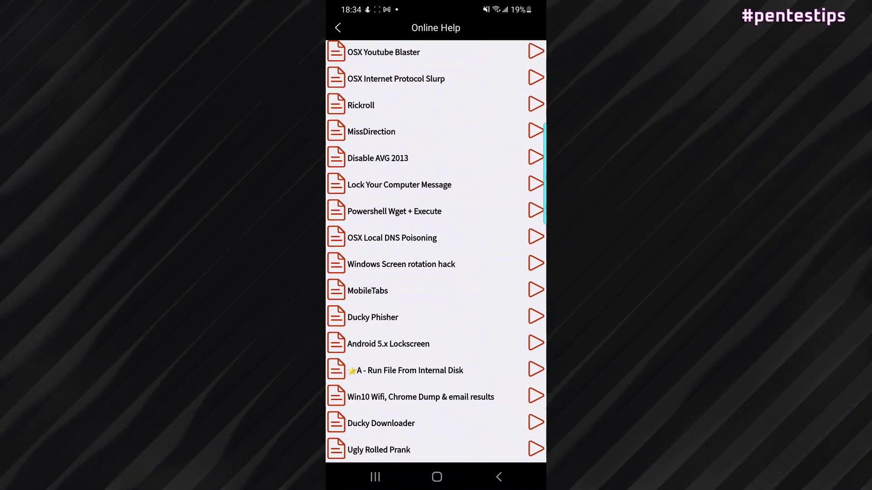
{"action": "scroll", "coordinate": [436, 252], "scroll_direction": "up", "scroll_amount": 5}
{"action": "scroll", "coordinate": [436, 252], "scroll_direction": "up", "scroll_amount": 5}
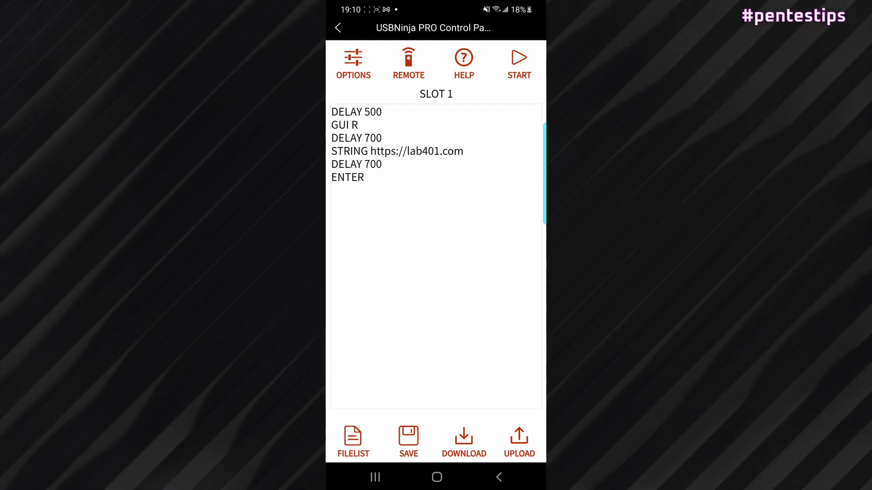
Upload the Slot 1 lab401.com payload script to the USB Ninja cable.
{"action": "left_click", "coordinate": [519, 442]}
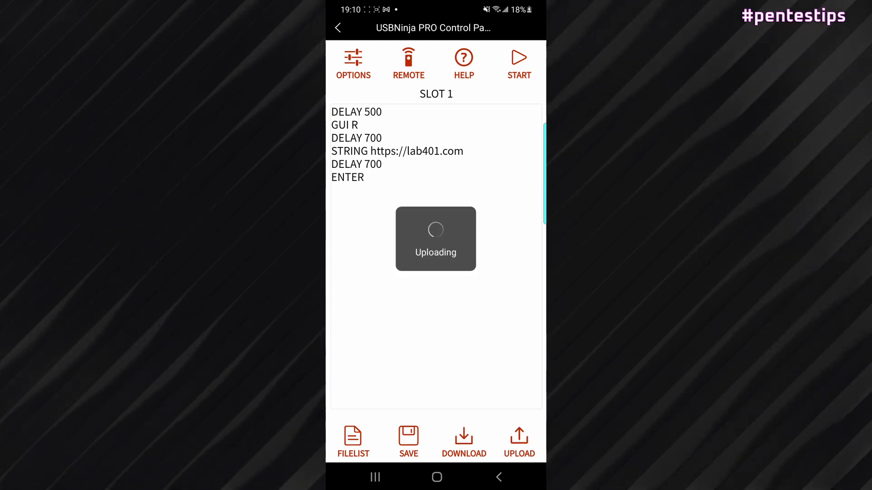